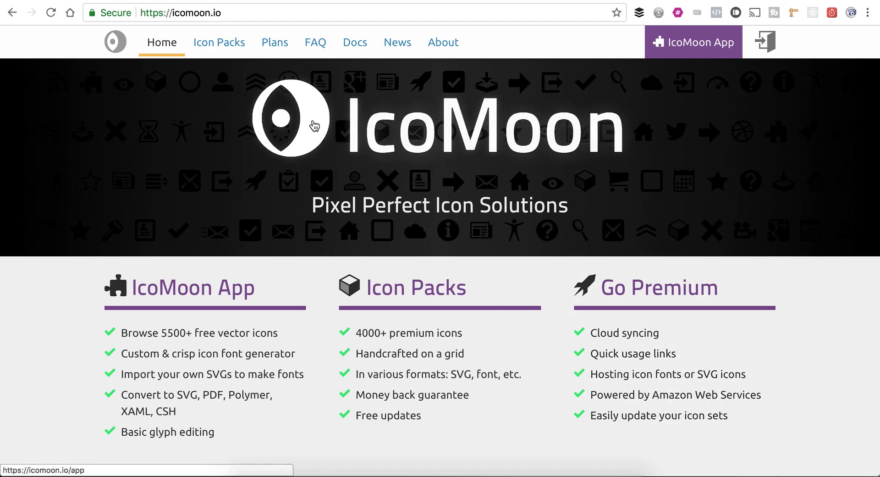
Load IcoMoon App, browse the IcoMoon - Free icon set, then collapse it
{"action": "left_click", "coordinate": [685, 50]}
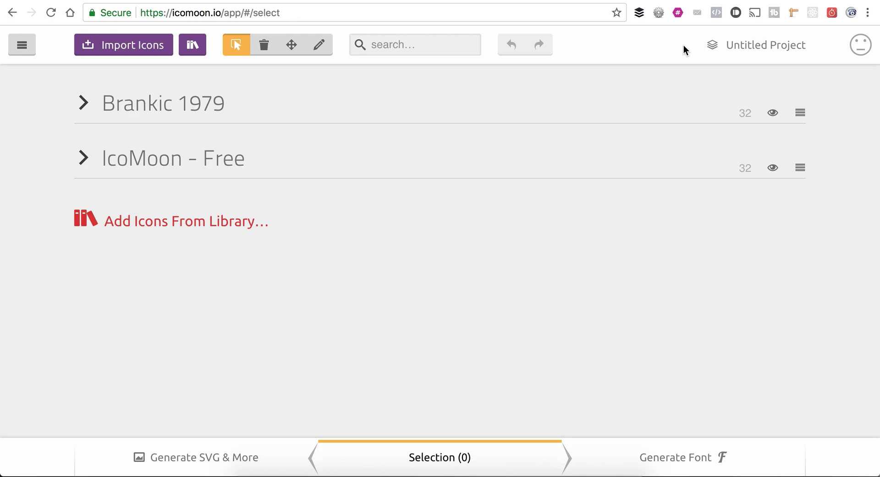
{"action": "left_click", "coordinate": [85, 160]}
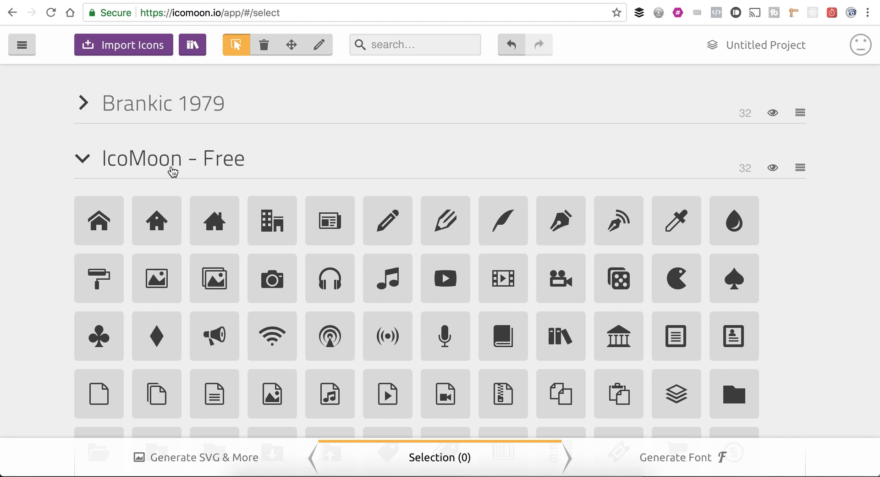
{"action": "scroll", "coordinate": [297, 178], "scroll_direction": "down", "scroll_amount": 5}
{"action": "scroll", "coordinate": [294, 178], "scroll_direction": "down", "scroll_amount": 3}
{"action": "scroll", "coordinate": [293, 179], "scroll_direction": "up", "scroll_amount": 8}
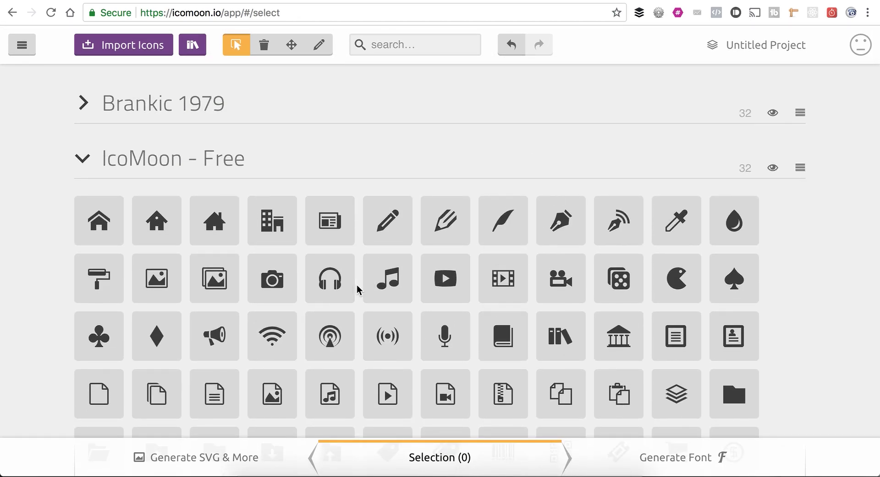
{"action": "left_click", "coordinate": [82, 160]}
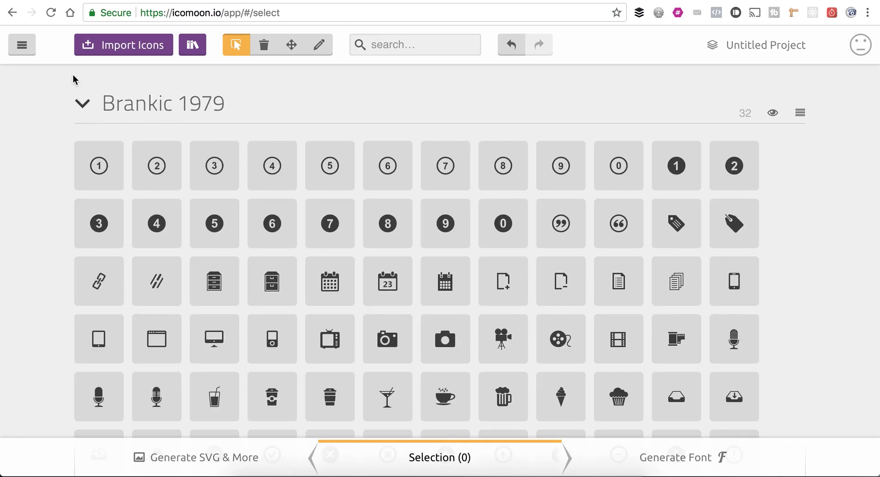
Collapse Brankic 1979 and browse the icon set cards in the Library
{"action": "left_click", "coordinate": [80, 100]}
{"action": "left_click", "coordinate": [163, 220]}
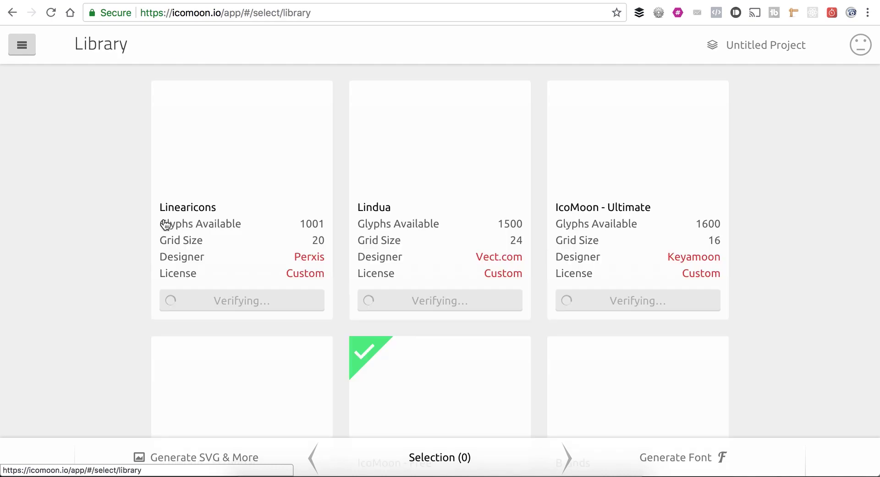
{"action": "scroll", "coordinate": [303, 203], "scroll_direction": "down", "scroll_amount": 5}
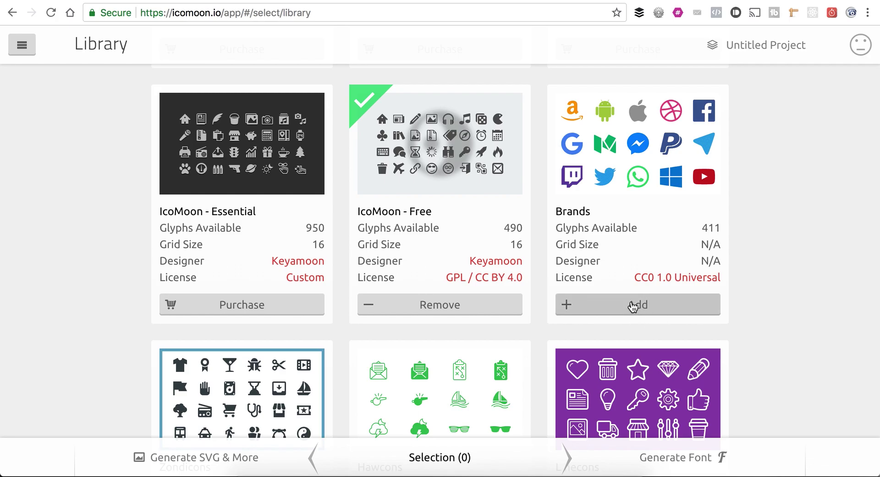
{"action": "scroll", "coordinate": [634, 294], "scroll_direction": "down", "scroll_amount": 20}
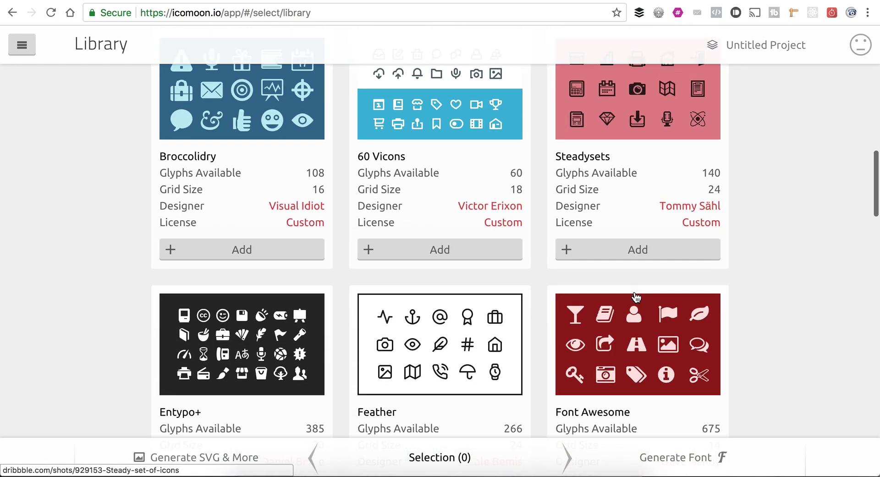
{"action": "scroll", "coordinate": [635, 291], "scroll_direction": "down", "scroll_amount": 3}
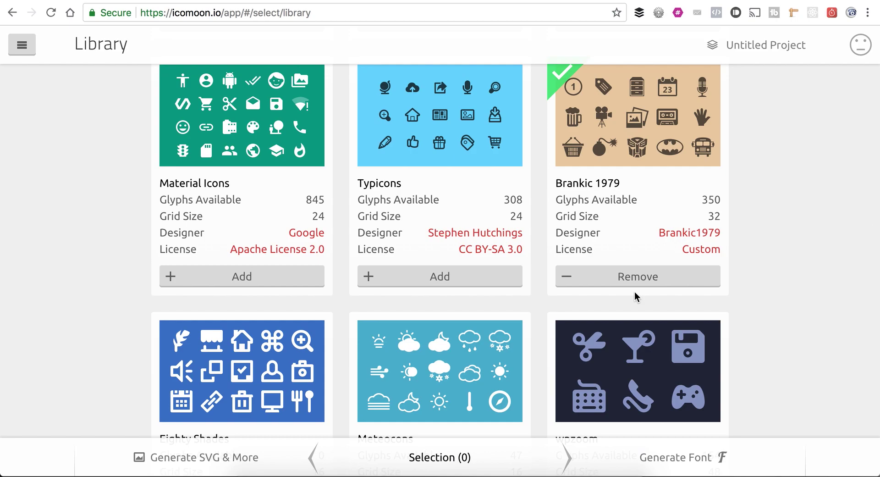
{"action": "scroll", "coordinate": [635, 292], "scroll_direction": "down", "scroll_amount": 5}
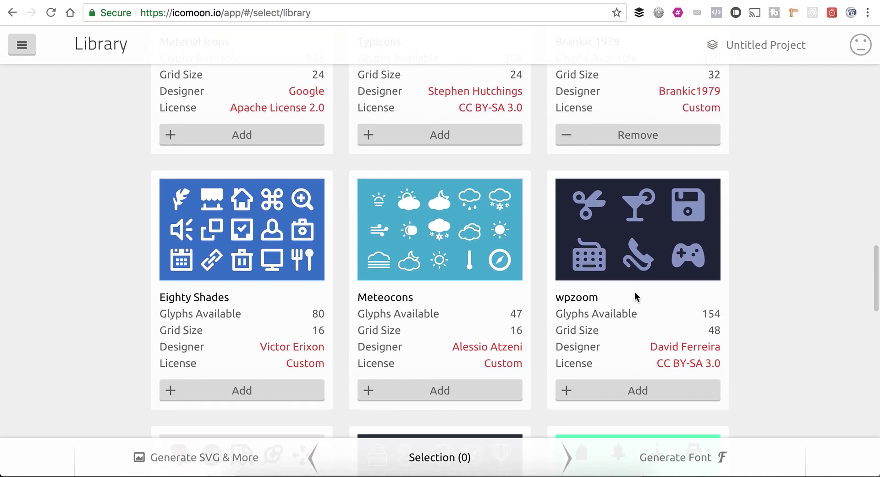
{"action": "scroll", "coordinate": [635, 291], "scroll_direction": "down", "scroll_amount": 7}
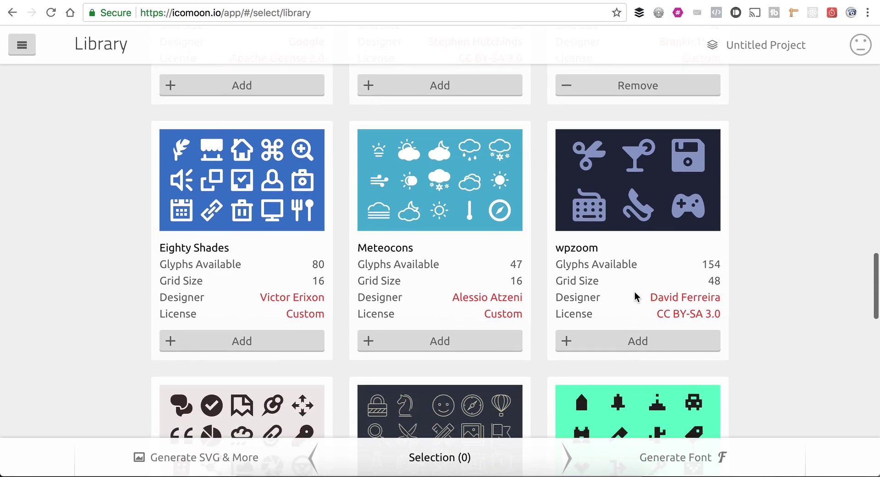
{"action": "scroll", "coordinate": [636, 296], "scroll_direction": "up", "scroll_amount": 20}
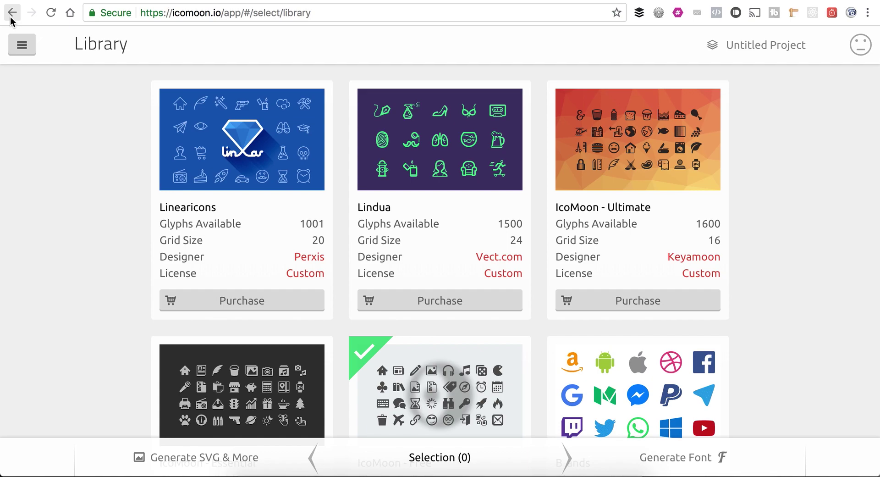
Back in the project, expand Brankic 1979 and select the outlined circled digits 1 through 9
{"action": "left_click", "coordinate": [11, 13]}
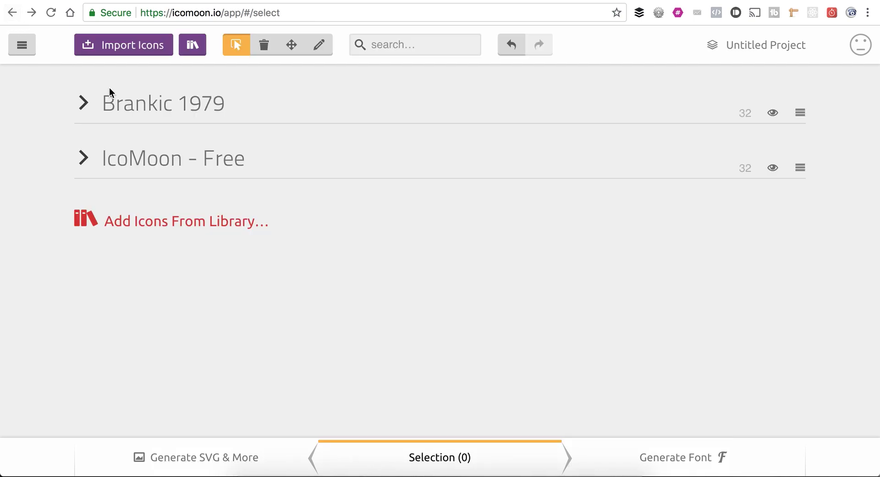
{"action": "left_click", "coordinate": [85, 106]}
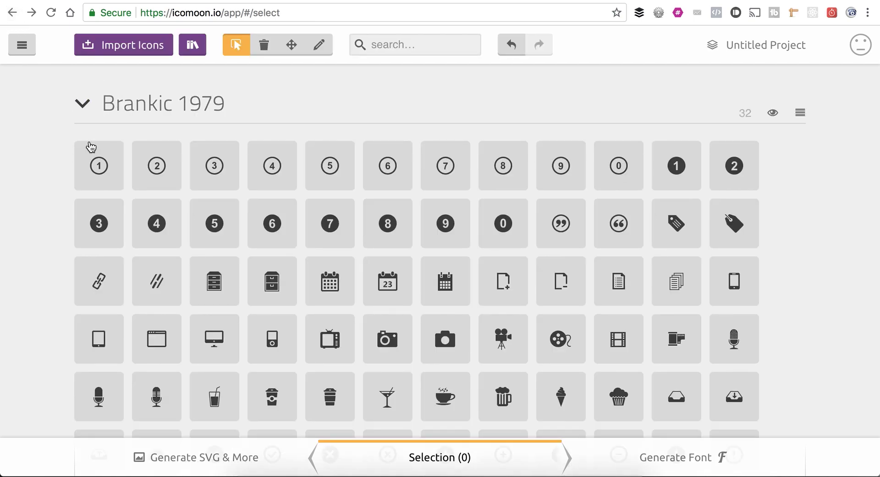
{"action": "left_click", "coordinate": [93, 169]}
{"action": "left_click", "coordinate": [159, 171]}
{"action": "left_click", "coordinate": [224, 171]}
{"action": "left_click", "coordinate": [289, 171]}
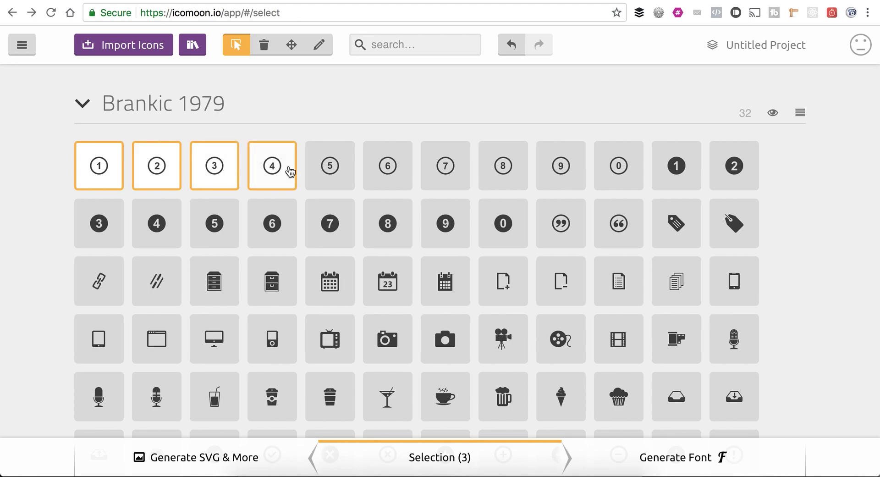
{"action": "left_click", "coordinate": [332, 173]}
{"action": "left_click", "coordinate": [397, 178]}
{"action": "left_click", "coordinate": [466, 162]}
{"action": "left_click", "coordinate": [504, 165]}
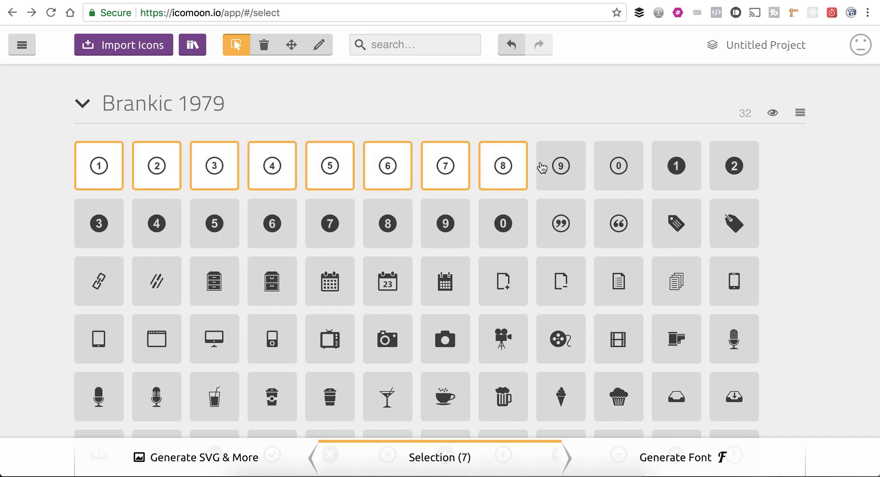
{"action": "left_click", "coordinate": [563, 171]}
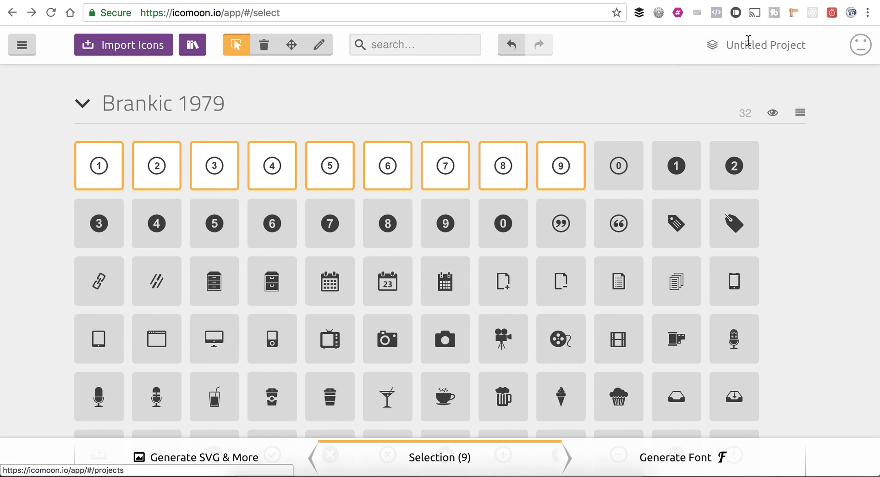
Rename 'Untitled Project' to Numbers on the Projects page and return to the icon selection
{"action": "left_click", "coordinate": [717, 46]}
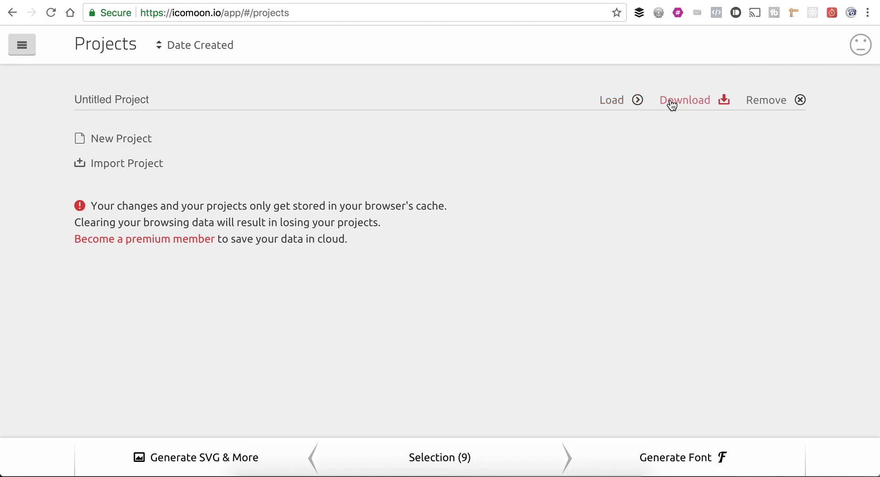
{"action": "left_click", "coordinate": [206, 101]}
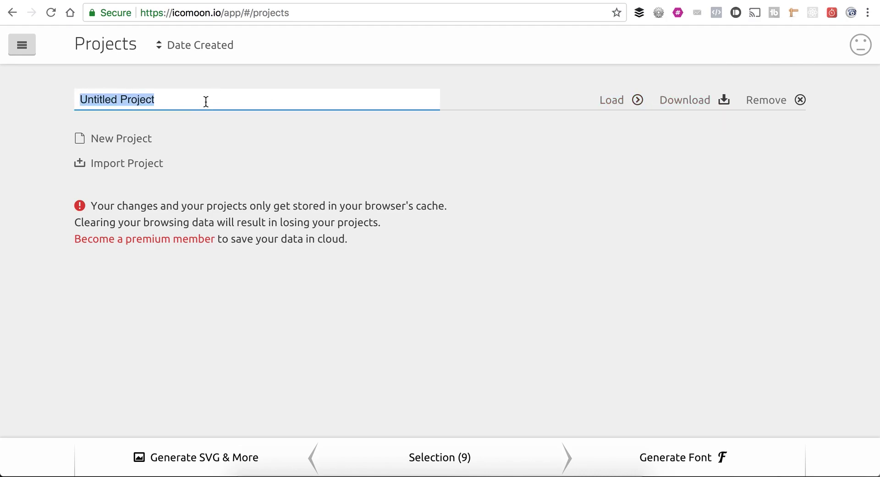
{"action": "type", "text": "Numbers"}
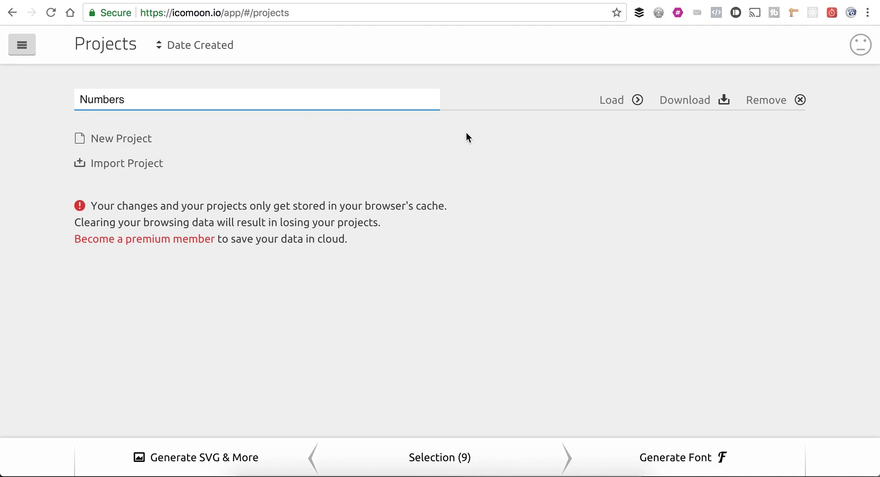
{"action": "left_click", "coordinate": [637, 119]}
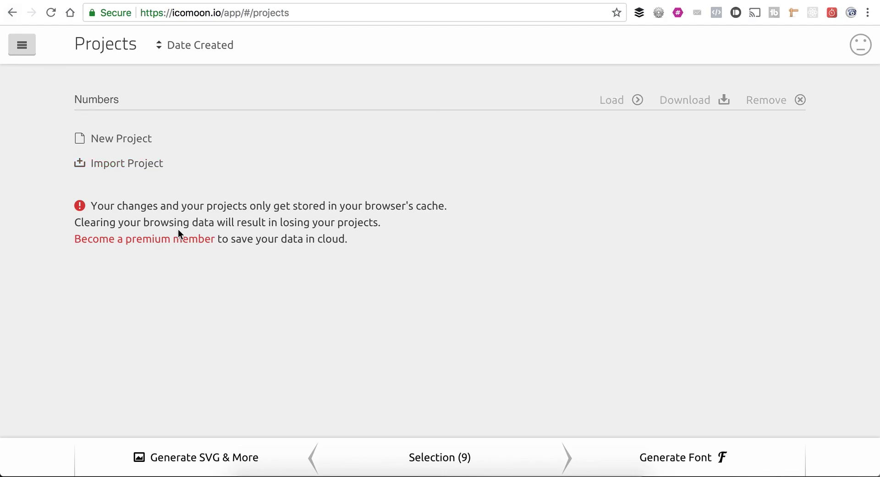
{"action": "left_click", "coordinate": [11, 14]}
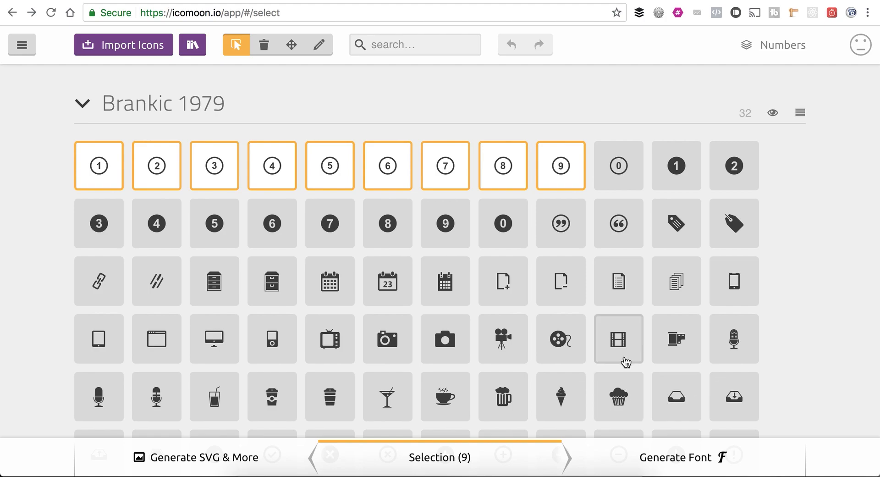
Generate a font from the 9 selected icons and download it as some-new-icons.zip
{"action": "left_click", "coordinate": [704, 464]}
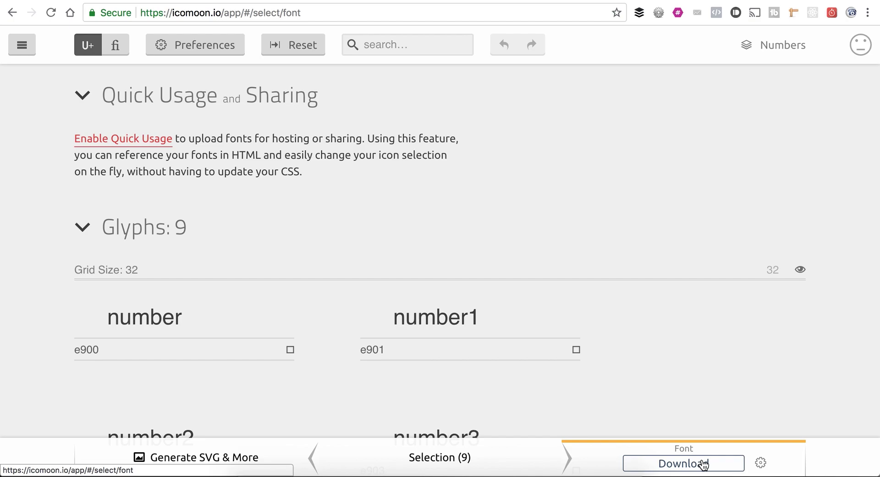
{"action": "scroll", "coordinate": [426, 277], "scroll_direction": "down", "scroll_amount": 3}
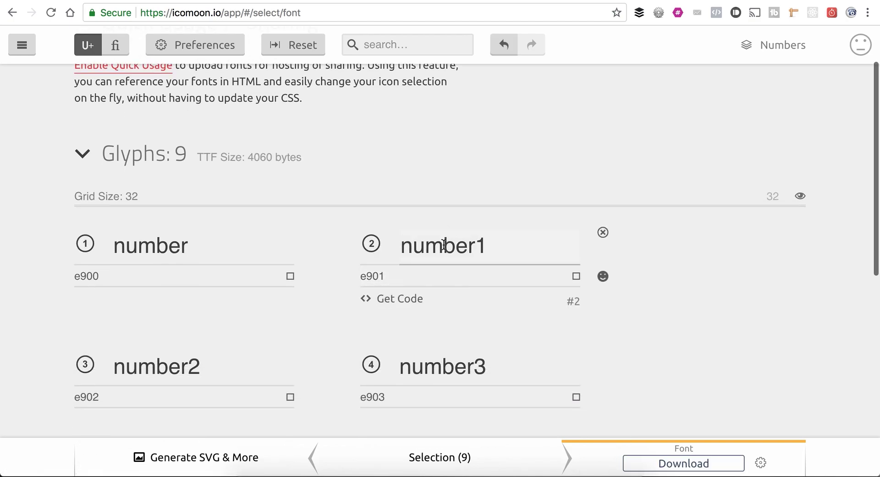
{"action": "scroll", "coordinate": [221, 307], "scroll_direction": "down", "scroll_amount": 10}
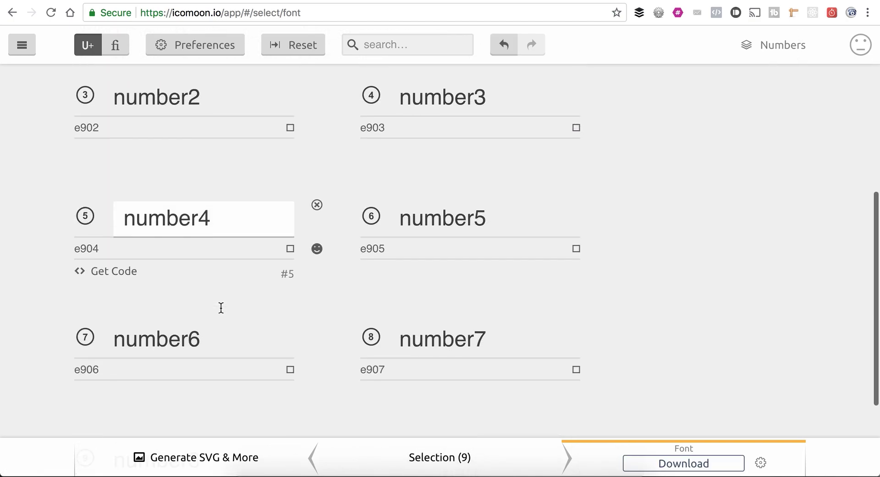
{"action": "scroll", "coordinate": [200, 284], "scroll_direction": "down", "scroll_amount": 2}
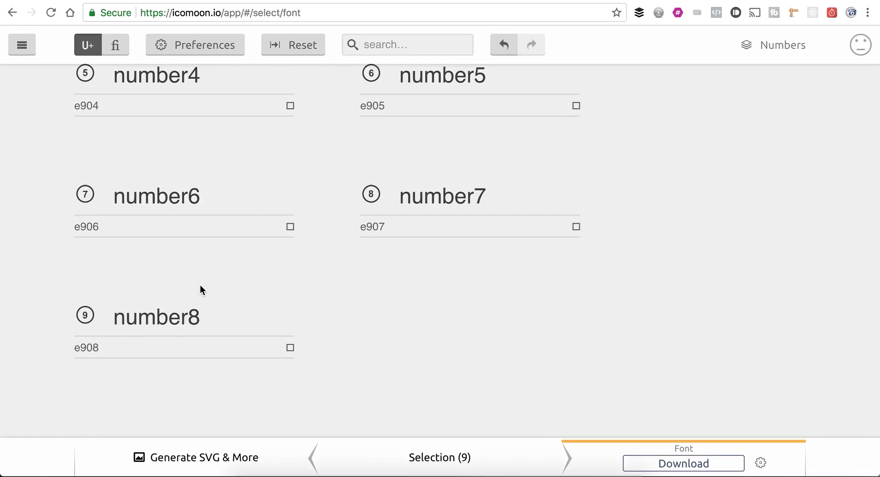
{"action": "left_click", "coordinate": [696, 467]}
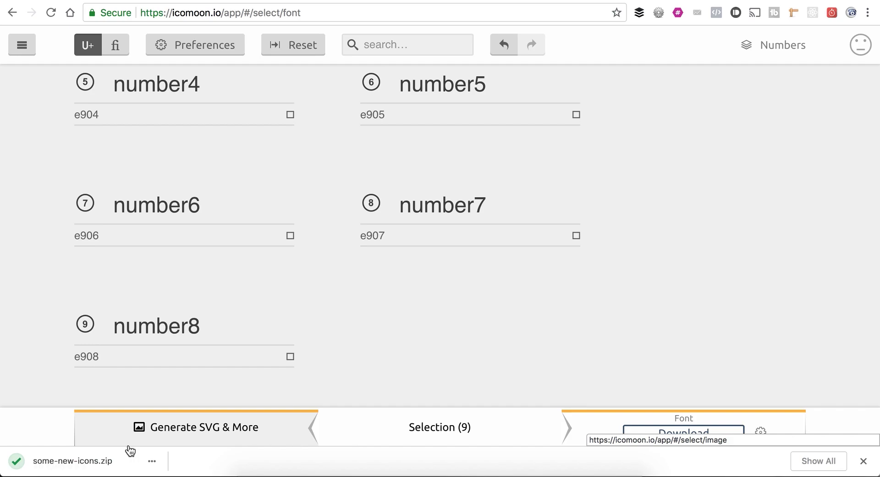
Unzip some-new-icons.zip and show the contents of its fonts folder in Finder
{"action": "left_click", "coordinate": [59, 461]}
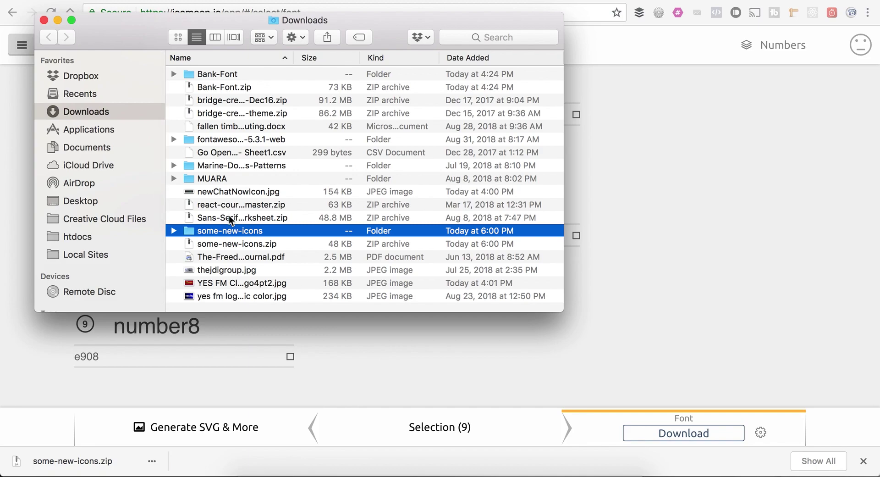
{"action": "double_click", "coordinate": [229, 233]}
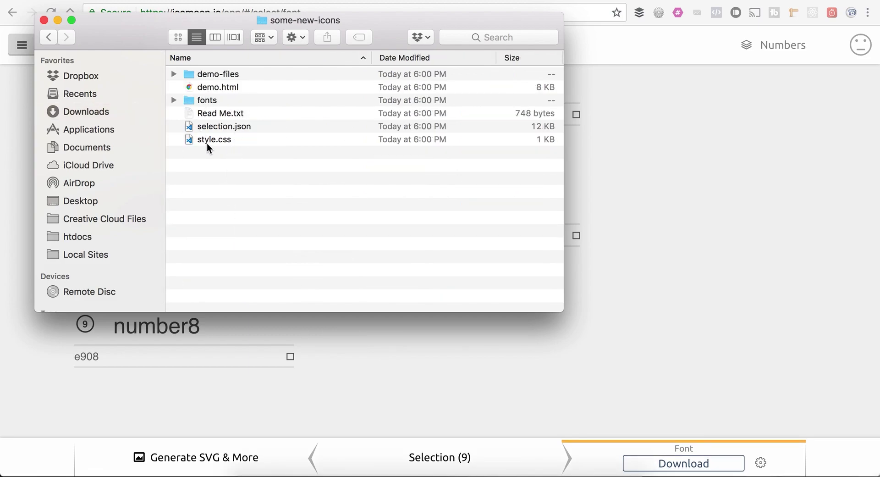
{"action": "left_click", "coordinate": [174, 100]}
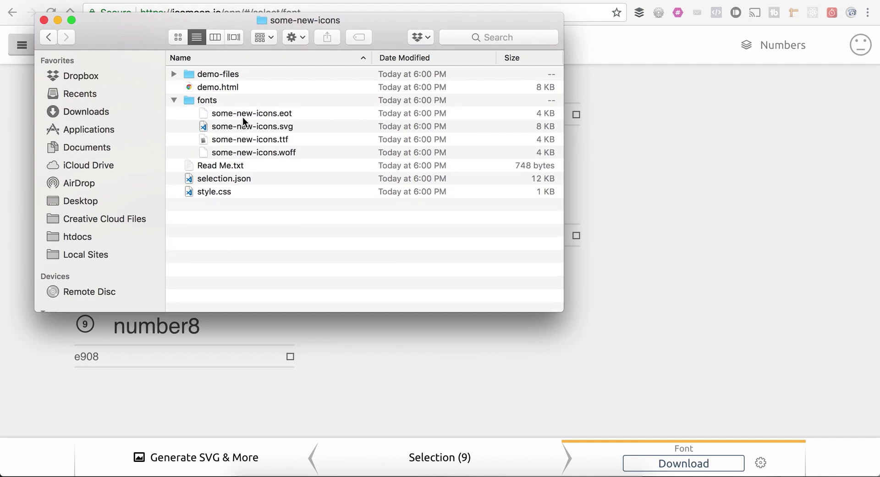
Rename some-new-icons.eot and some-new-icons.svg to numbers.eot and numbers.svg
{"action": "left_click", "coordinate": [243, 117]}
{"action": "left_click", "coordinate": [247, 116]}
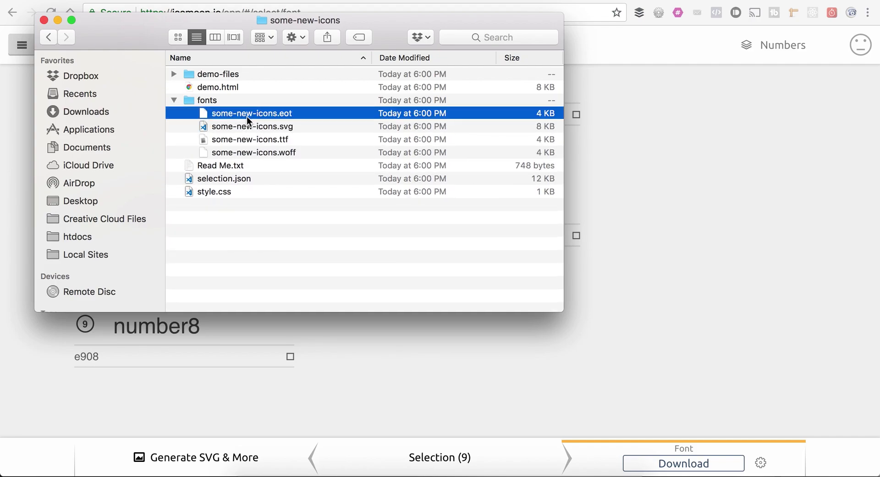
{"action": "left_click", "coordinate": [260, 114]}
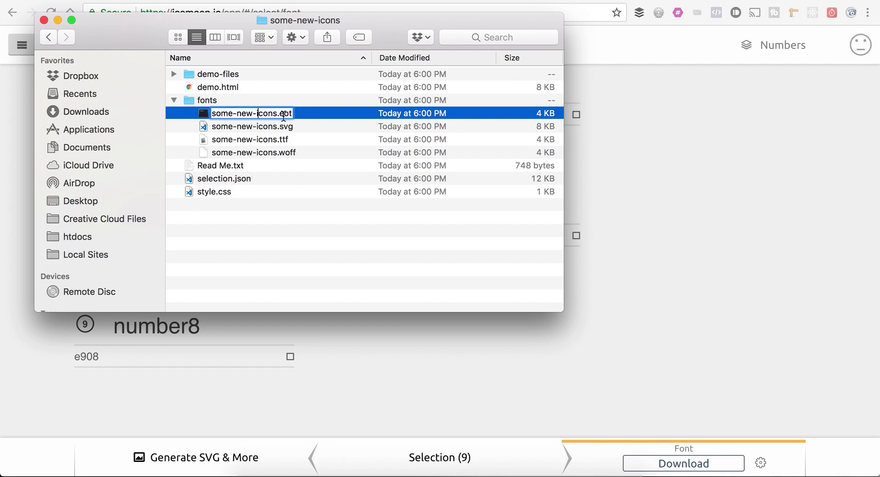
{"action": "left_click_drag", "start_coordinate": [278, 114], "coordinate": [211, 112]}
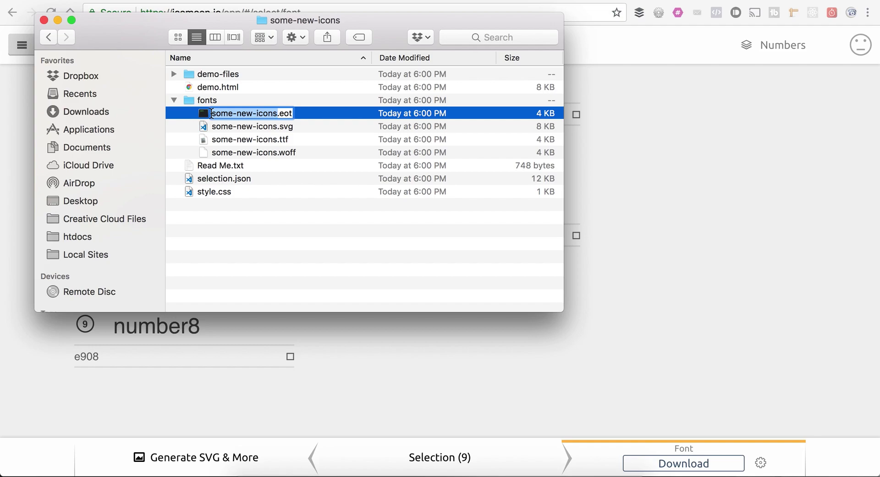
{"action": "type", "text": "number"}
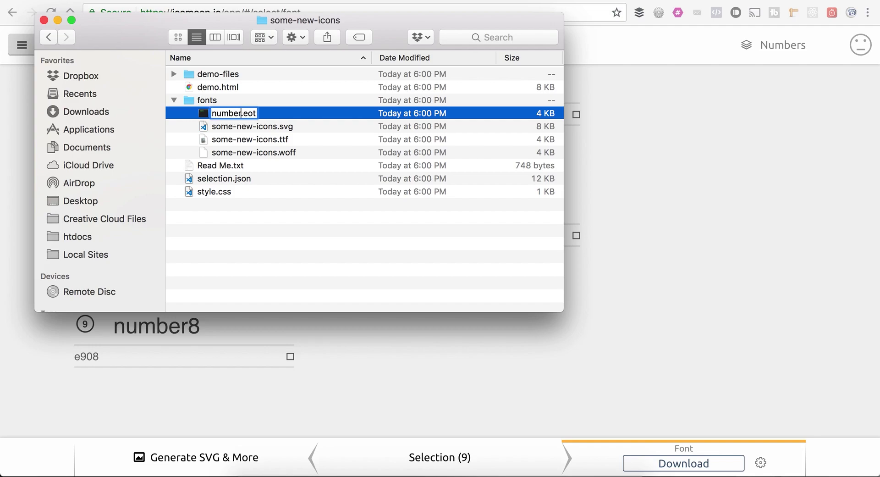
{"action": "type", "text": "s"}
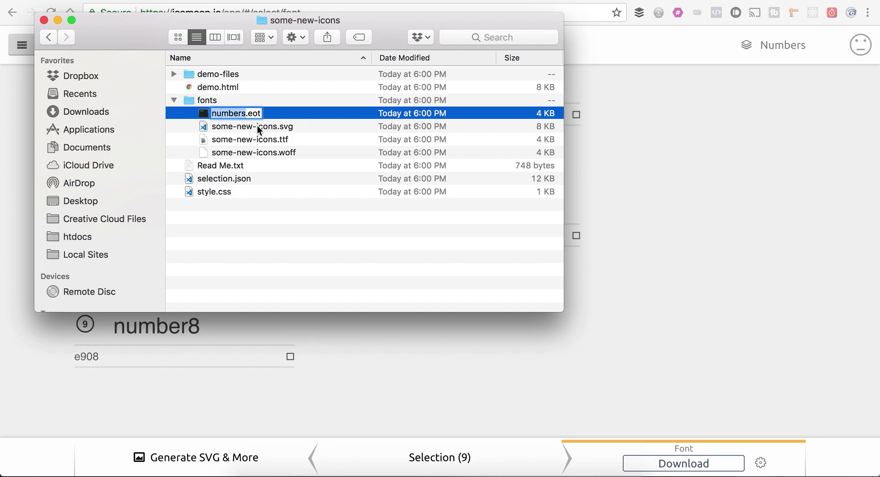
{"action": "left_click", "coordinate": [260, 127]}
{"action": "left_click", "coordinate": [272, 129]}
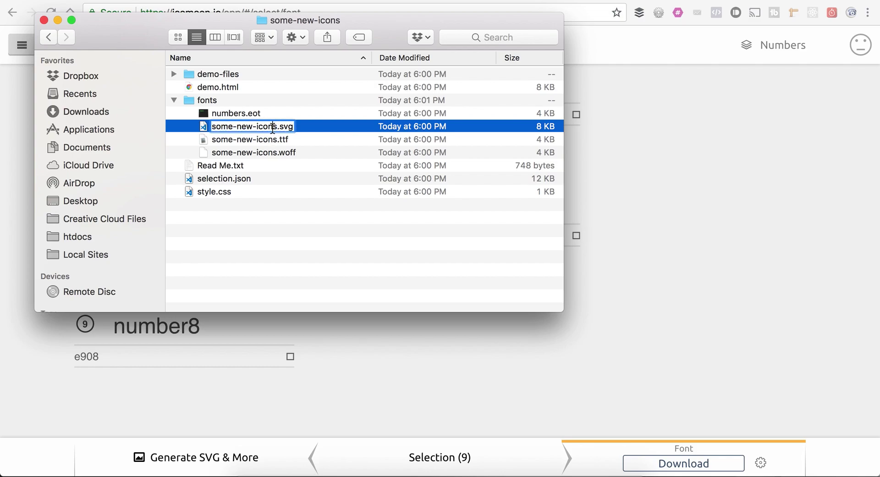
{"action": "type", "text": "numbers"}
{"action": "left_click", "coordinate": [263, 139]}
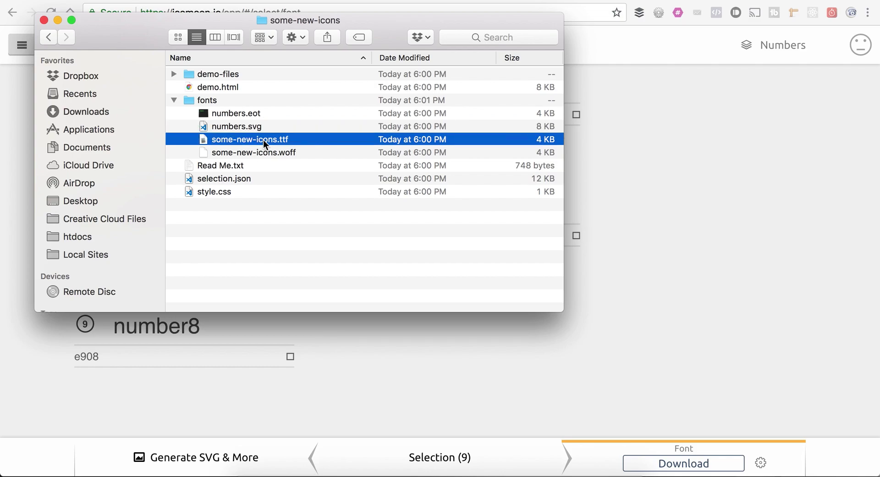
Rename some-new-icons.ttf and some-new-icons.woff to numbers.ttf and numbers.woff
{"action": "left_click", "coordinate": [272, 139]}
{"action": "left_click_drag", "start_coordinate": [266, 140], "coordinate": [226, 140]}
{"action": "type", "text": "numbers"}
{"action": "left_click", "coordinate": [270, 154]}
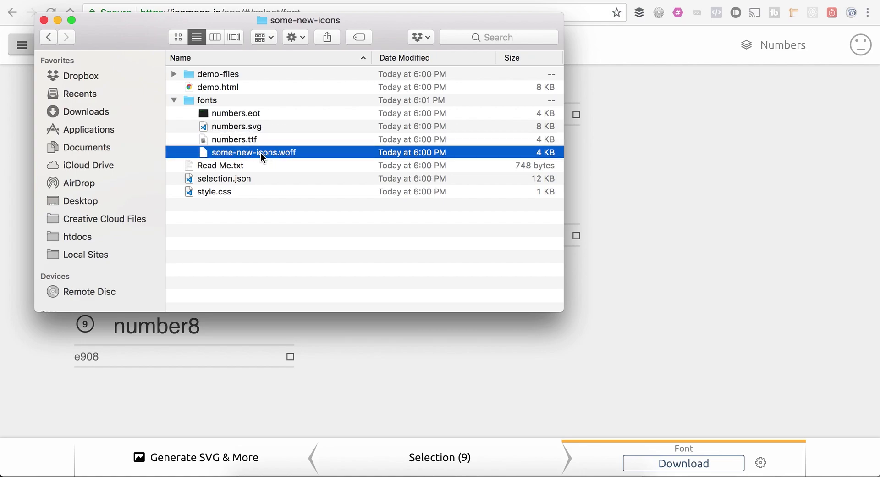
{"action": "left_click", "coordinate": [261, 155]}
{"action": "left_click_drag", "start_coordinate": [270, 153], "coordinate": [211, 154]}
{"action": "type", "text": "numbers"}
{"action": "left_click", "coordinate": [268, 180]}
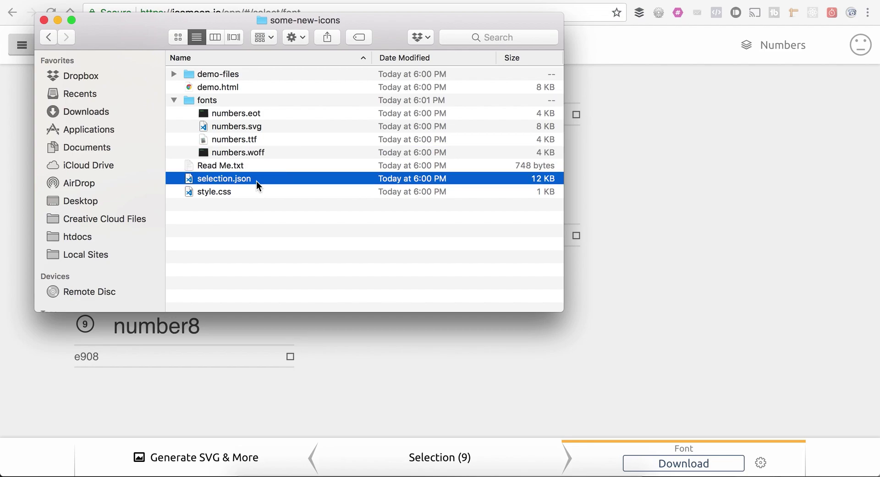
Rename style.css to numbers.css and switch back to the browser
{"action": "left_click", "coordinate": [221, 192]}
{"action": "left_click", "coordinate": [207, 193]}
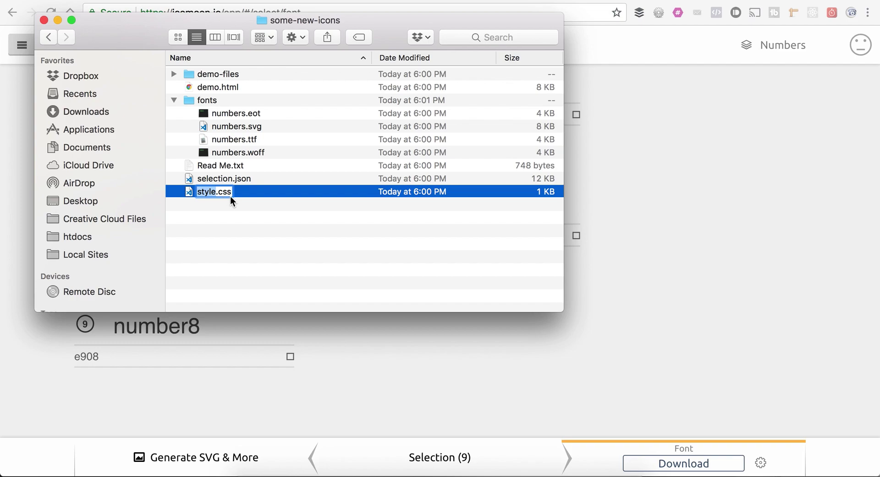
{"action": "type", "text": "numbers"}
{"action": "key", "text": "Return"}
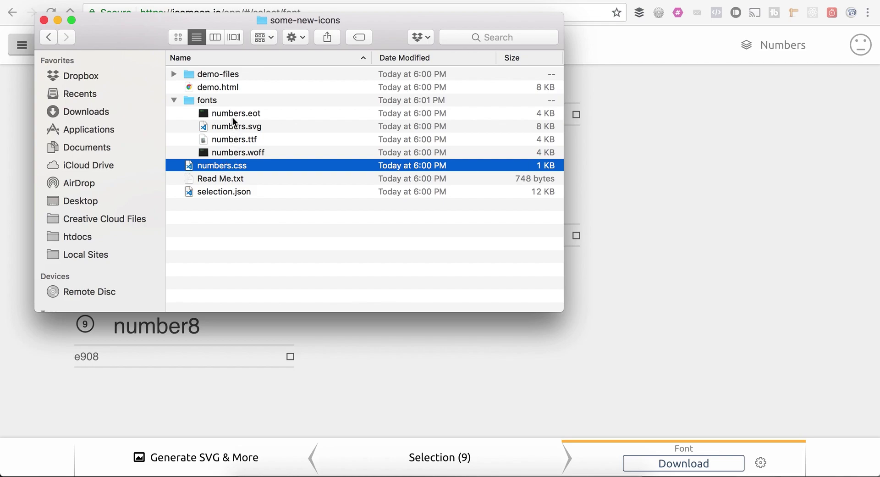
{"action": "left_click", "coordinate": [626, 180]}
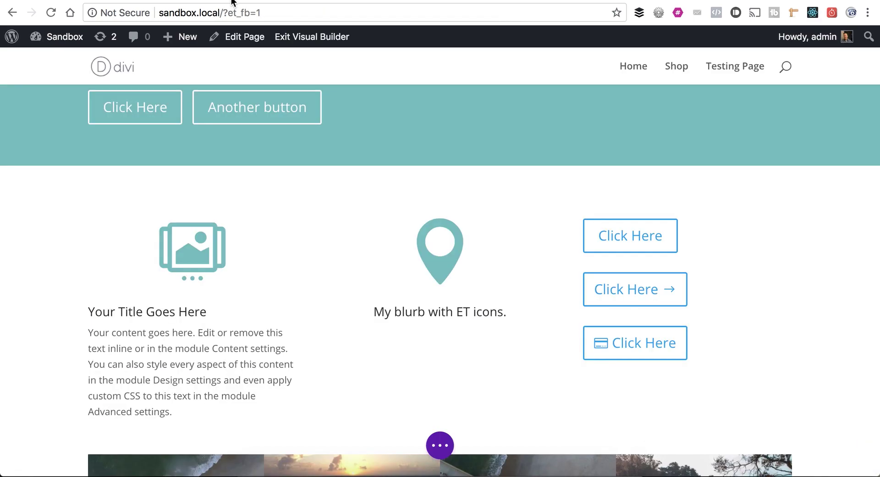
Open the image blurb module's settings in the Visual Builder
{"action": "mouse_move", "coordinate": [209, 252]}
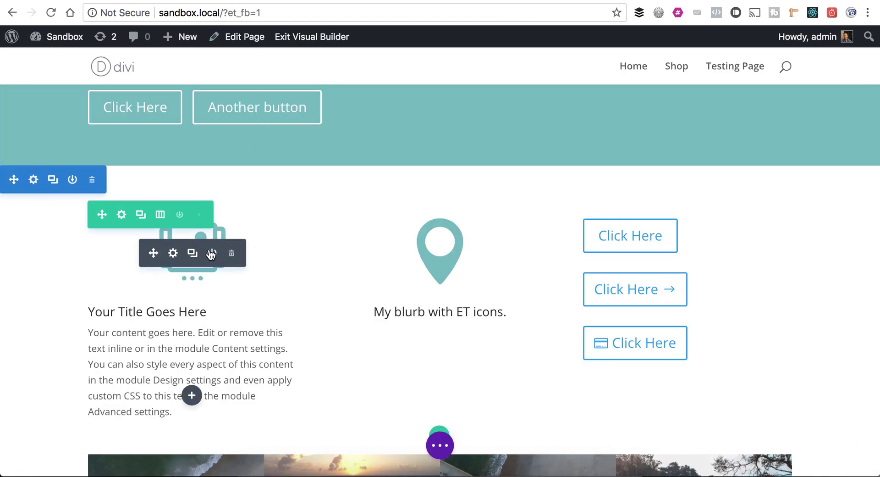
{"action": "left_click", "coordinate": [174, 257]}
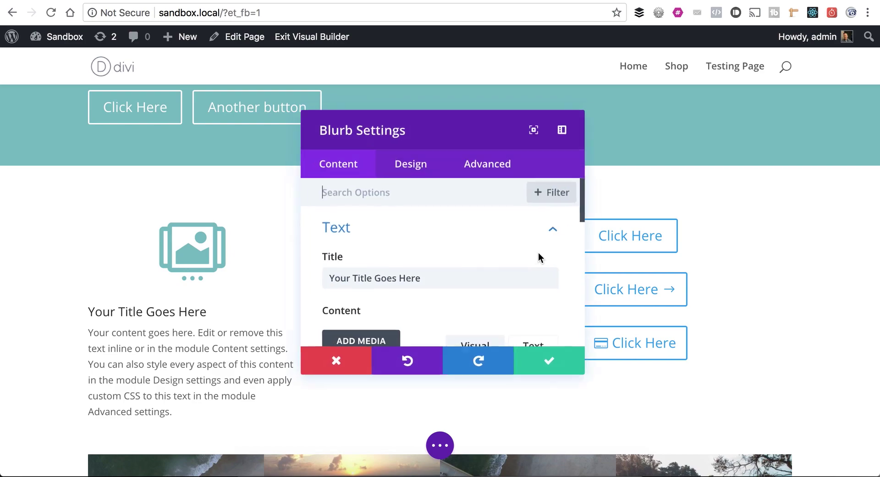
{"action": "scroll", "coordinate": [538, 255], "scroll_direction": "down", "scroll_amount": 3}
{"action": "scroll", "coordinate": [539, 255], "scroll_direction": "down", "scroll_amount": 5}
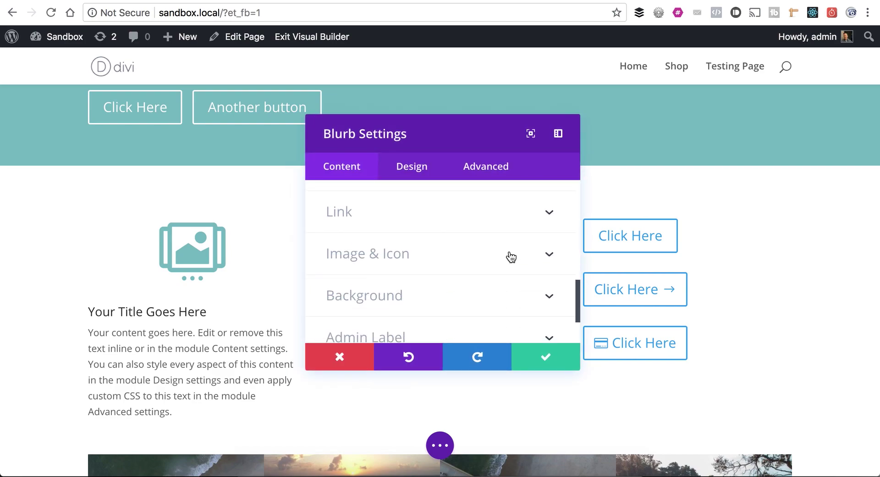
{"action": "scroll", "coordinate": [508, 252], "scroll_direction": "up", "scroll_amount": 2}
{"action": "scroll", "coordinate": [507, 250], "scroll_direction": "down", "scroll_amount": 2}
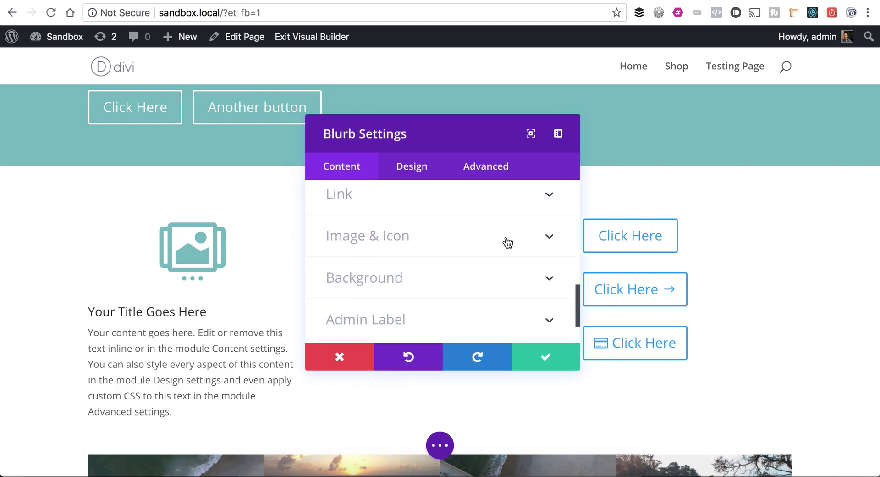
Expand Image & Icon, scroll to the end of the icon grid, and reveal the set filters
{"action": "left_click", "coordinate": [505, 242]}
{"action": "scroll", "coordinate": [567, 238], "scroll_direction": "down", "scroll_amount": 3}
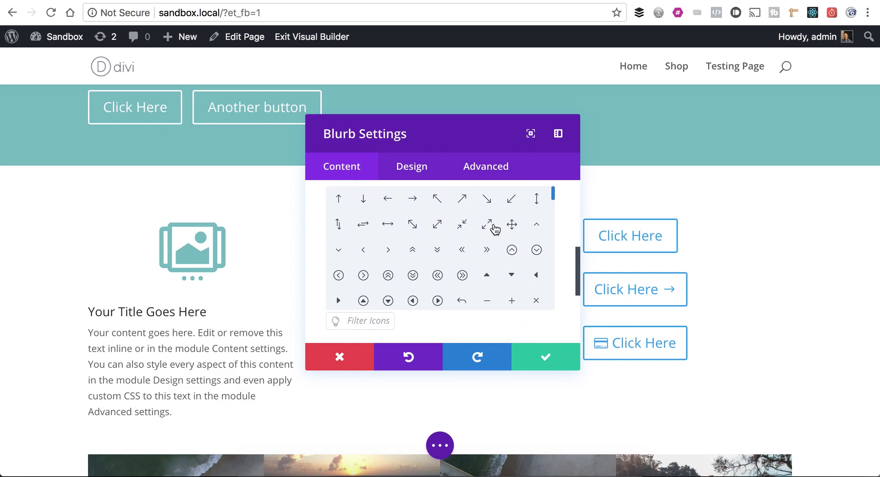
{"action": "scroll", "coordinate": [495, 228], "scroll_direction": "down", "scroll_amount": 4}
{"action": "scroll", "coordinate": [495, 228], "scroll_direction": "down", "scroll_amount": 15}
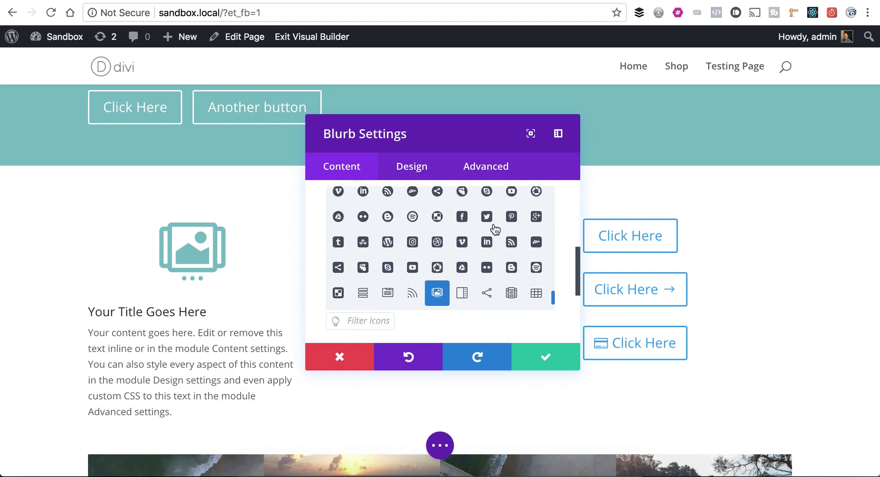
{"action": "left_click", "coordinate": [379, 320]}
{"action": "scroll", "coordinate": [555, 272], "scroll_direction": "down", "scroll_amount": 3}
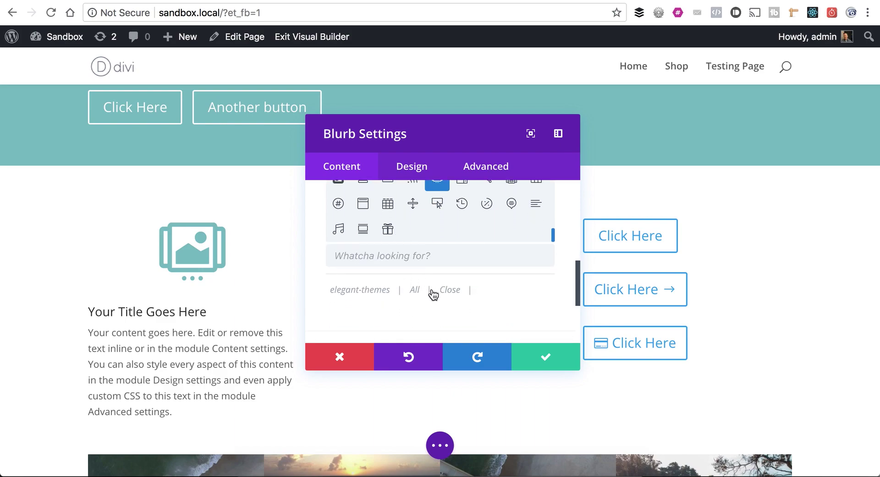
Switch to the Divi Upload Icons page and place the Finder folder window beside the upload area
{"action": "left_click", "coordinate": [328, 0]}
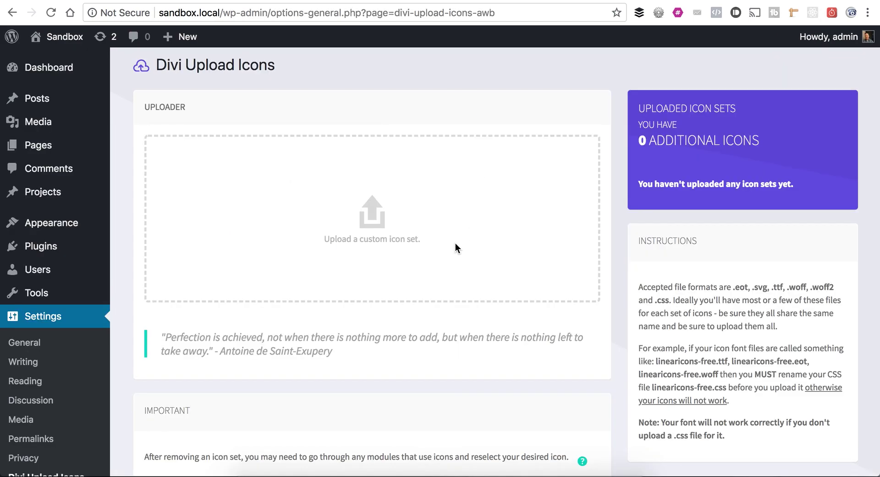
{"action": "left_click", "coordinate": [250, 469]}
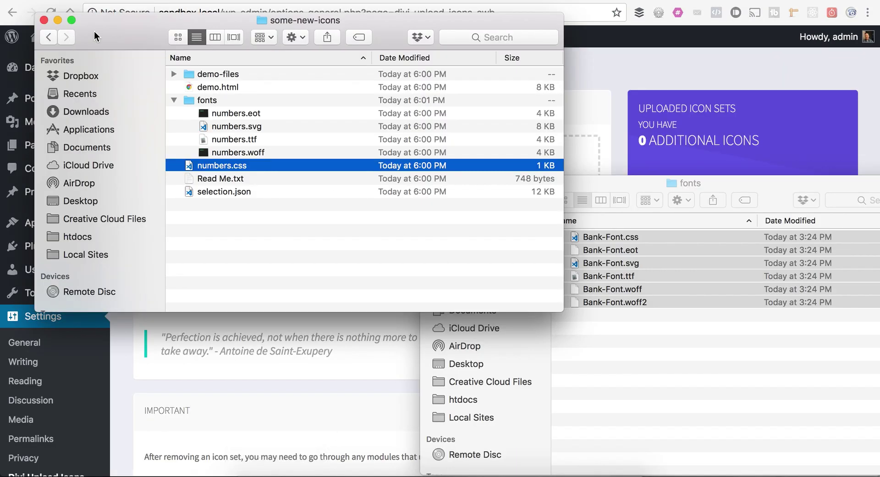
{"action": "left_click", "coordinate": [595, 185]}
{"action": "left_click", "coordinate": [430, 184]}
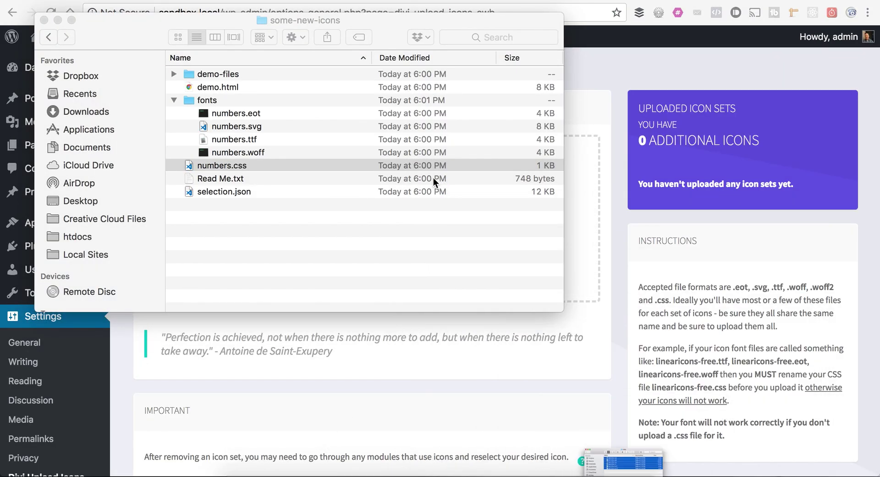
{"action": "left_click_drag", "start_coordinate": [145, 37], "coordinate": [613, 239]}
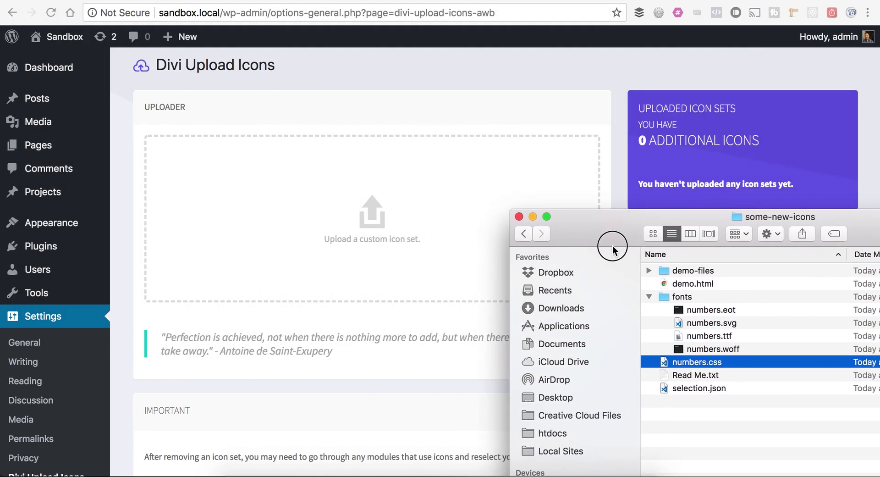
Drop numbers.eot, .svg, .ttf, .woff and numbers.css onto the uploader, then return to the builder
{"action": "left_click", "coordinate": [686, 310]}
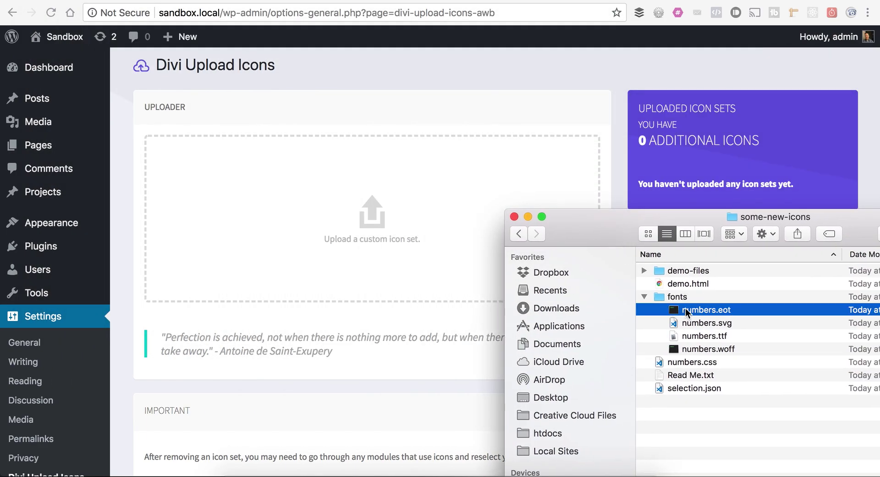
{"action": "left_click", "coordinate": [692, 363], "text": "shift"}
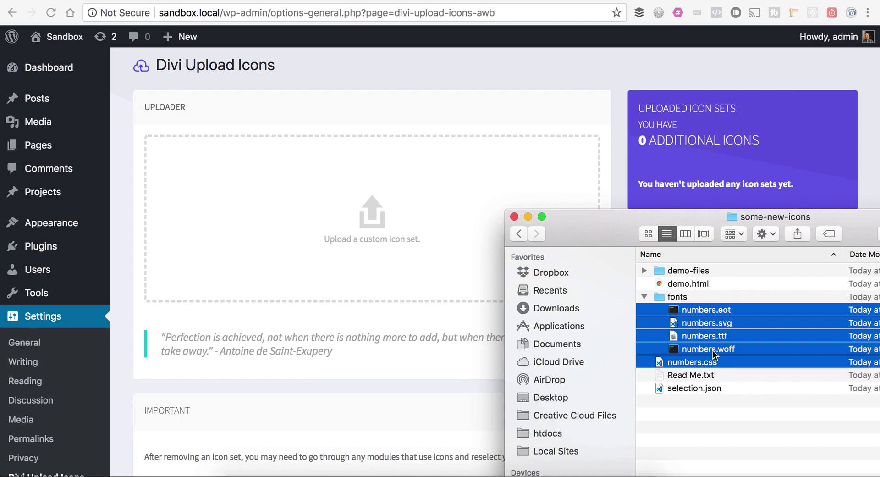
{"action": "left_click_drag", "start_coordinate": [714, 353], "coordinate": [392, 185]}
{"action": "left_click", "coordinate": [414, 75]}
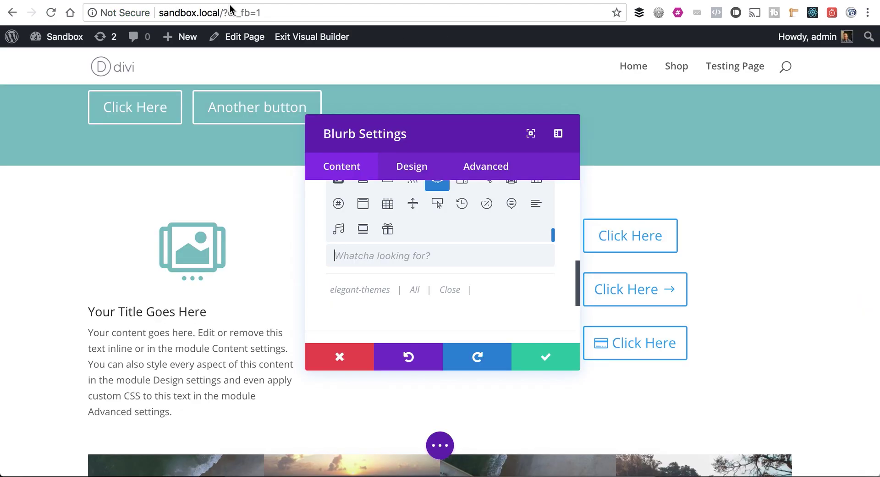
Reload the builder page and reopen the blurb module's settings
{"action": "key", "text": "super+r"}
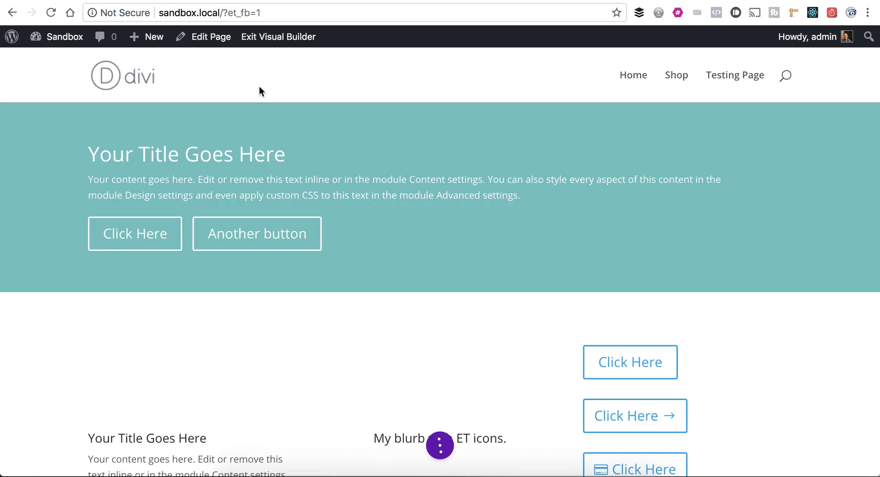
{"action": "scroll", "coordinate": [206, 256], "scroll_direction": "down", "scroll_amount": 3}
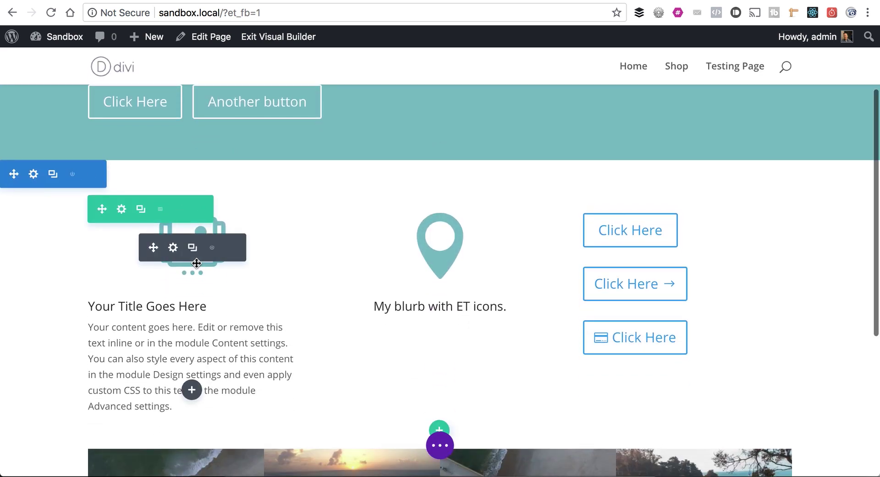
{"action": "left_click", "coordinate": [173, 250]}
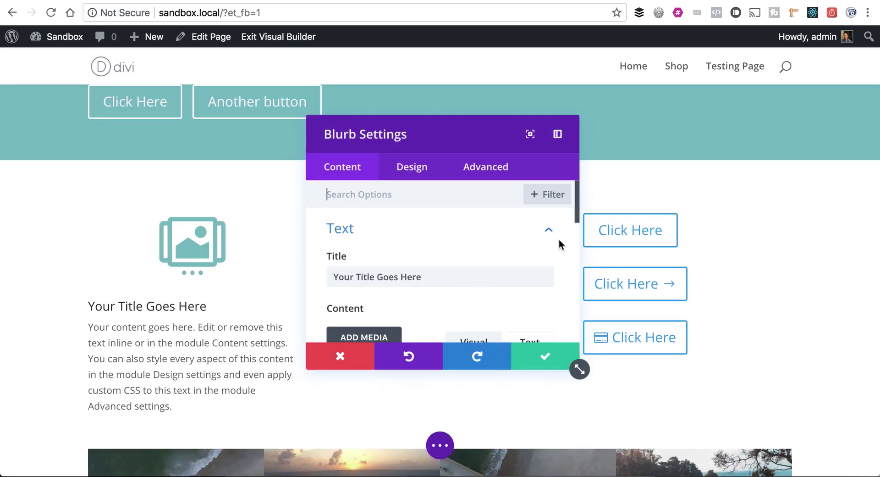
{"action": "scroll", "coordinate": [557, 241], "scroll_direction": "down", "scroll_amount": 5}
{"action": "scroll", "coordinate": [551, 245], "scroll_direction": "down", "scroll_amount": 3}
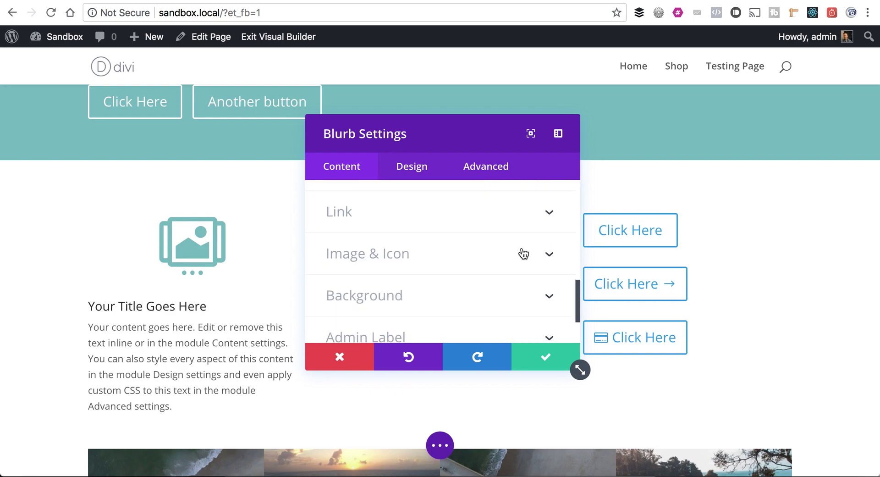
In Image & Icon, set the blurb icon to circled digit 1, then circled digit 3
{"action": "left_click", "coordinate": [565, 248]}
{"action": "scroll", "coordinate": [563, 231], "scroll_direction": "down", "scroll_amount": 3}
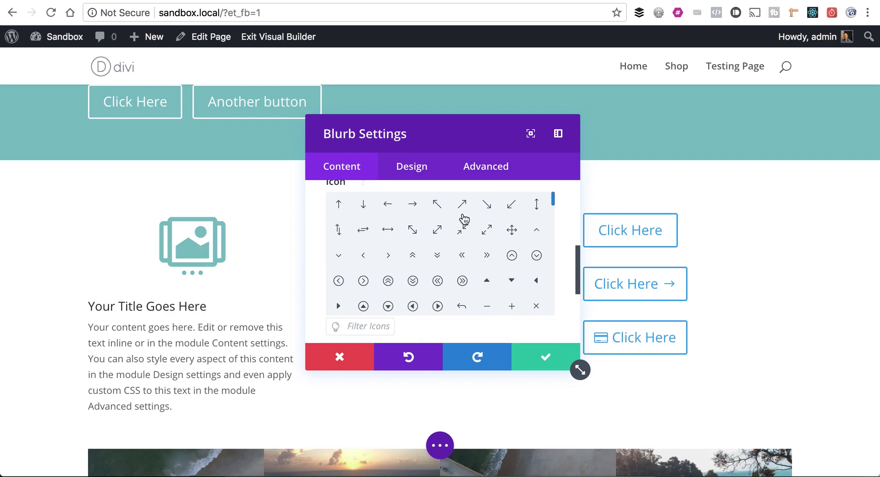
{"action": "scroll", "coordinate": [464, 219], "scroll_direction": "down", "scroll_amount": 15}
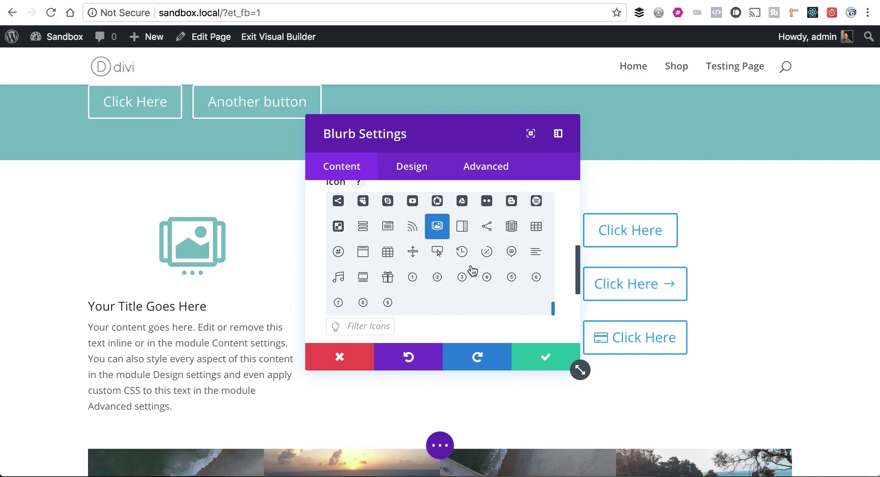
{"action": "left_click", "coordinate": [413, 277]}
{"action": "left_click", "coordinate": [459, 281]}
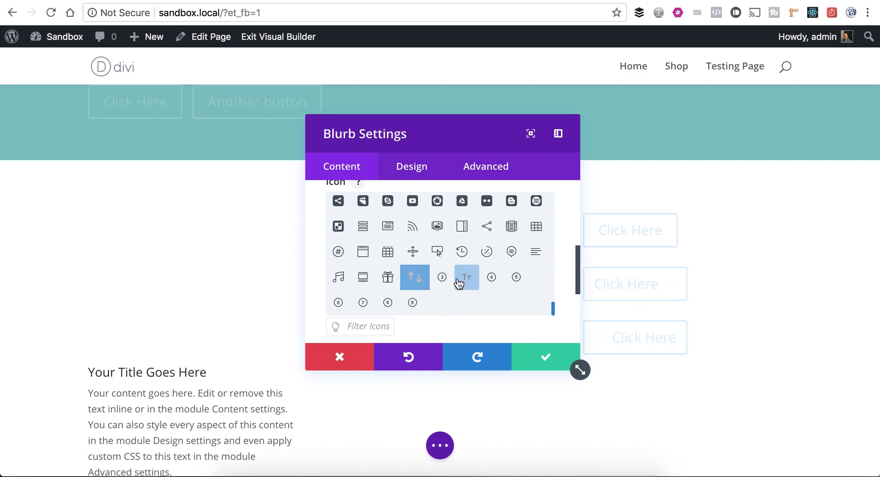
Set the blurb icon to circled digit 4 and expand the icon set filters
{"action": "left_click", "coordinate": [487, 278]}
{"action": "scroll", "coordinate": [458, 281], "scroll_direction": "down", "scroll_amount": 1}
{"action": "left_click", "coordinate": [367, 287]}
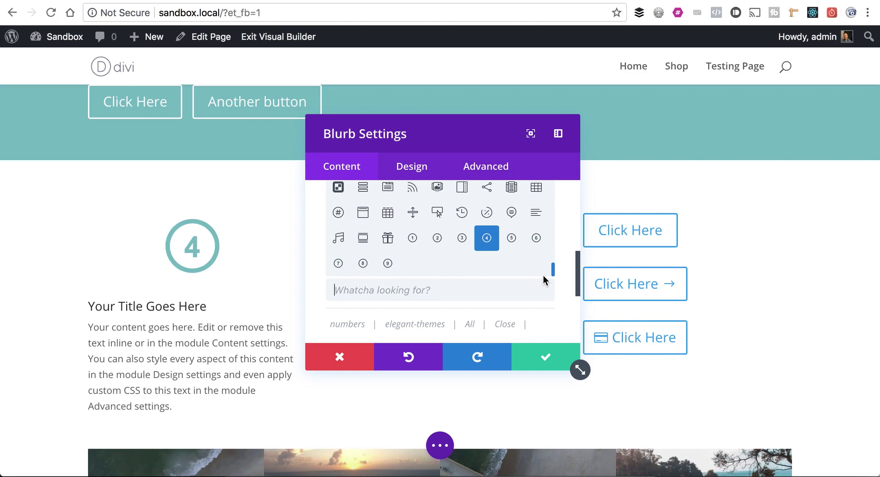
{"action": "scroll", "coordinate": [543, 275], "scroll_direction": "down", "scroll_amount": 1}
Filter the icon picker by numbers, then elegant-themes, then all icon sets
{"action": "left_click", "coordinate": [353, 283]}
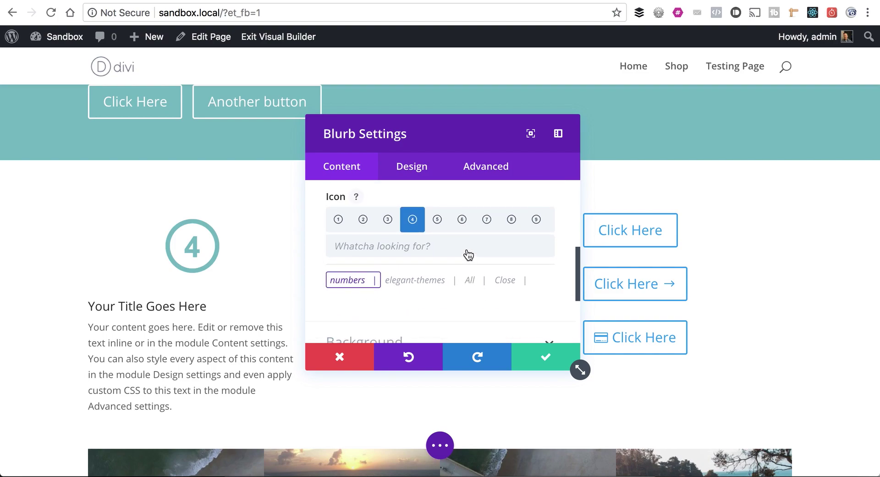
{"action": "left_click", "coordinate": [404, 284]}
{"action": "scroll", "coordinate": [452, 281], "scroll_direction": "down", "scroll_amount": 2}
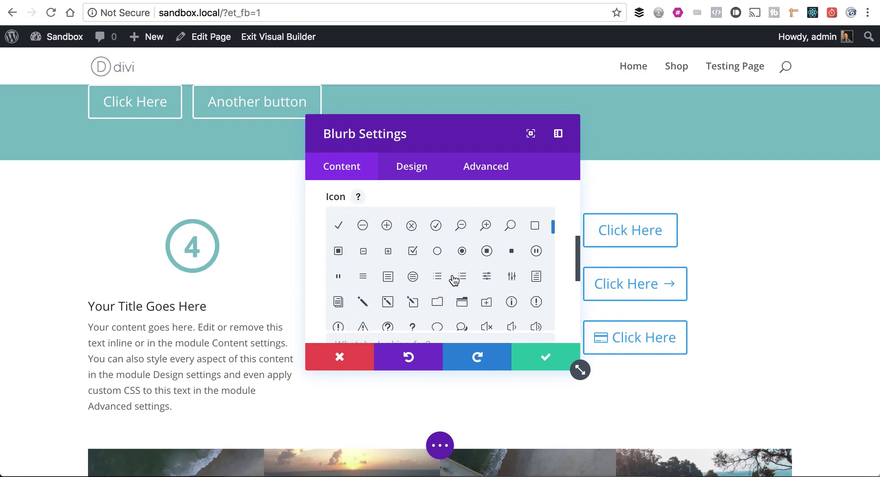
{"action": "scroll", "coordinate": [554, 288], "scroll_direction": "down", "scroll_amount": 1}
{"action": "left_click", "coordinate": [472, 323]}
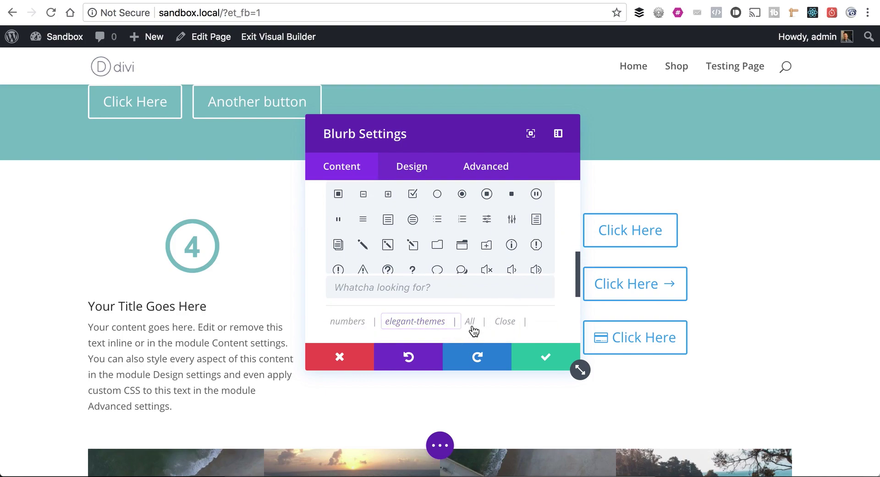
{"action": "scroll", "coordinate": [528, 238], "scroll_direction": "down", "scroll_amount": 10}
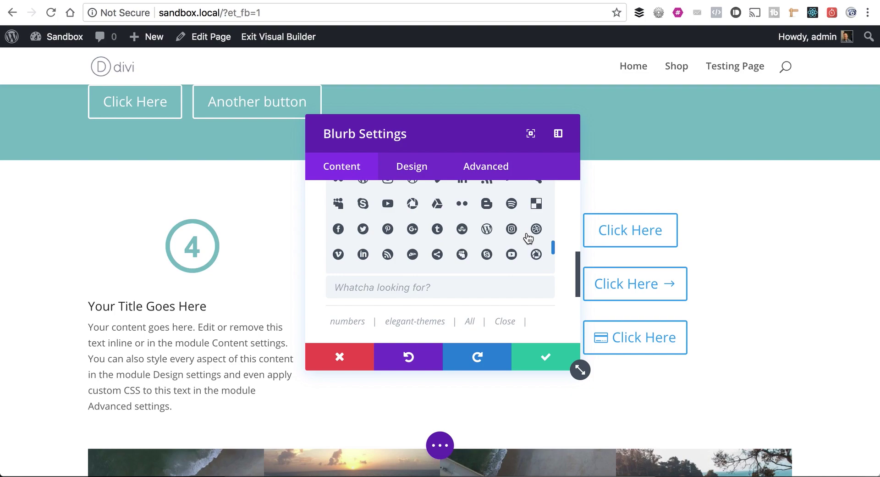
{"action": "scroll", "coordinate": [528, 238], "scroll_direction": "down", "scroll_amount": 4}
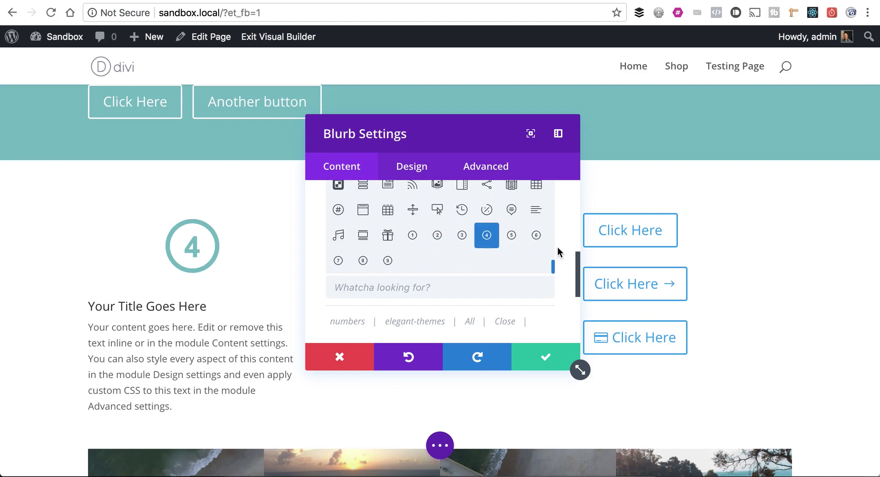